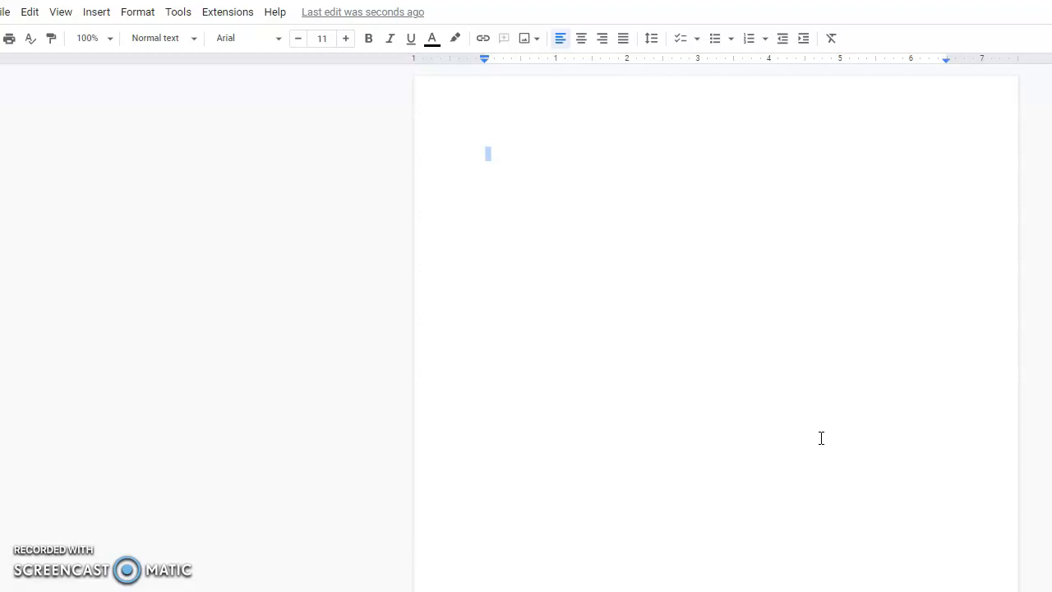
Insert automatic page numbers in the header's upper-right corner starting on the first page, and return to the document body.
left_click(810, 433)
left_click(467, 163)
left_click(97, 16)
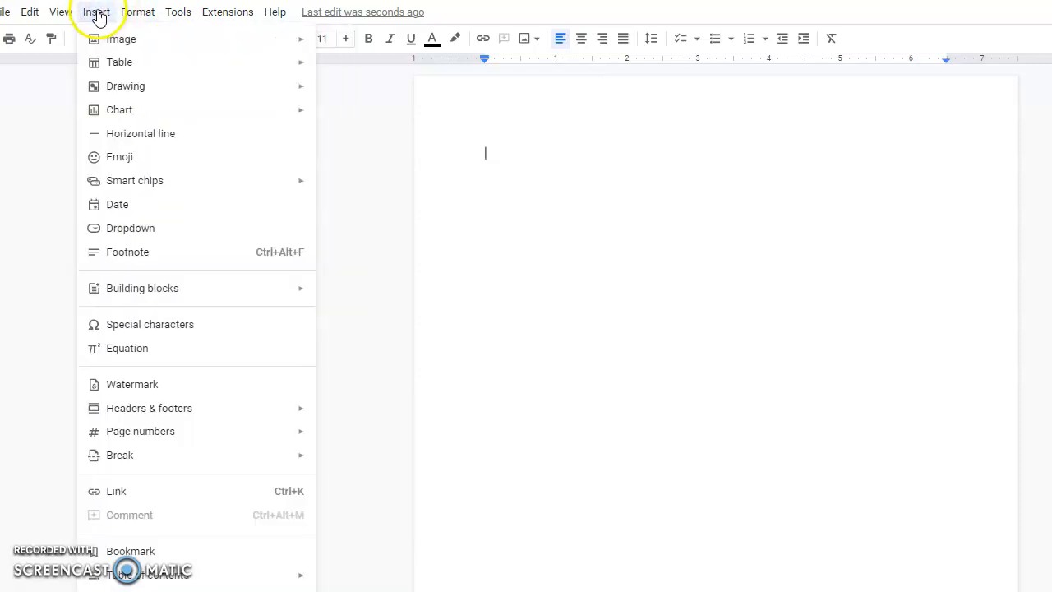
mouse_move(117, 440)
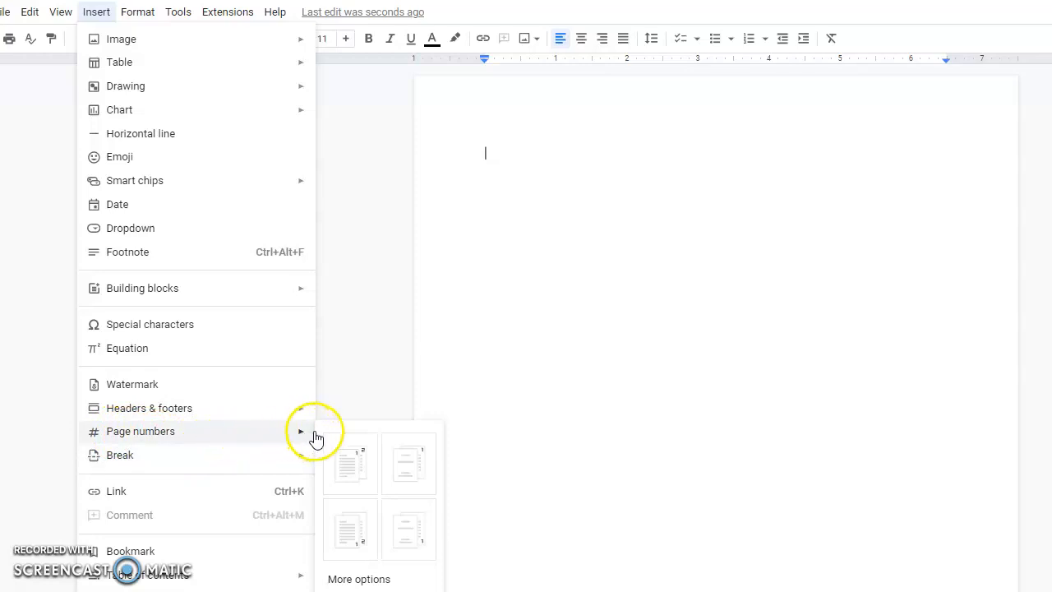
left_click(346, 464)
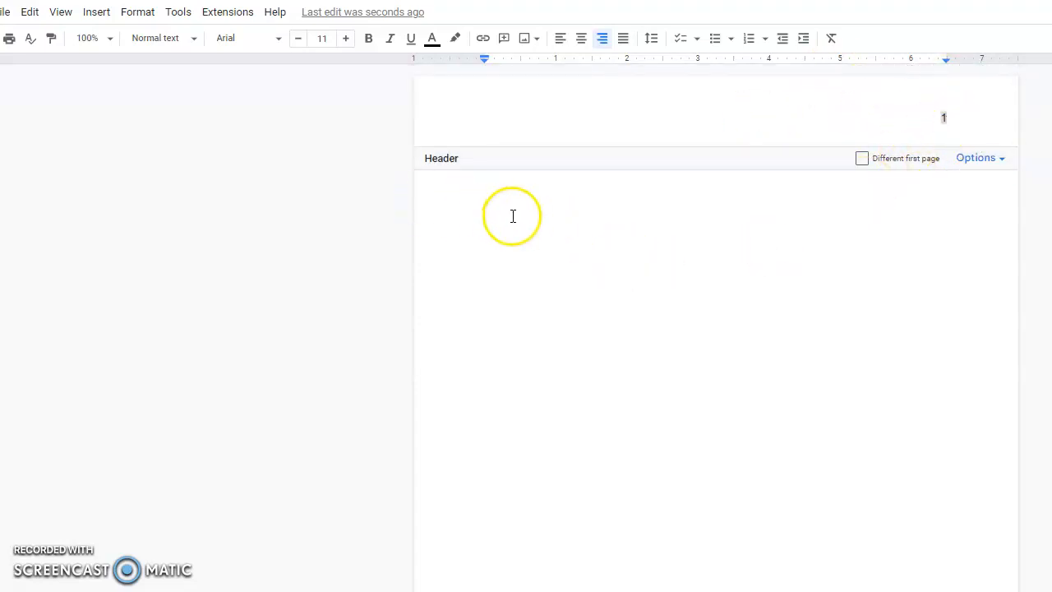
left_click(510, 213)
left_click(485, 155)
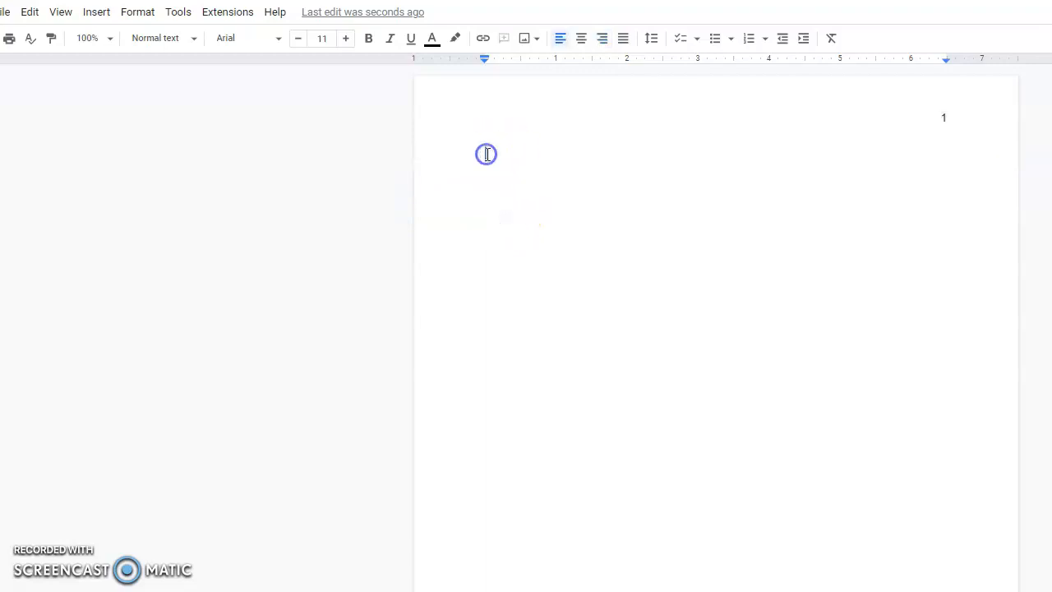
Write "Your Name (First, Last Name)" as the first line of the document's heading.
left_click(643, 289)
left_click(601, 192)
type("Your Name")
type(" ()")
type("First, ")
type("Last Name")
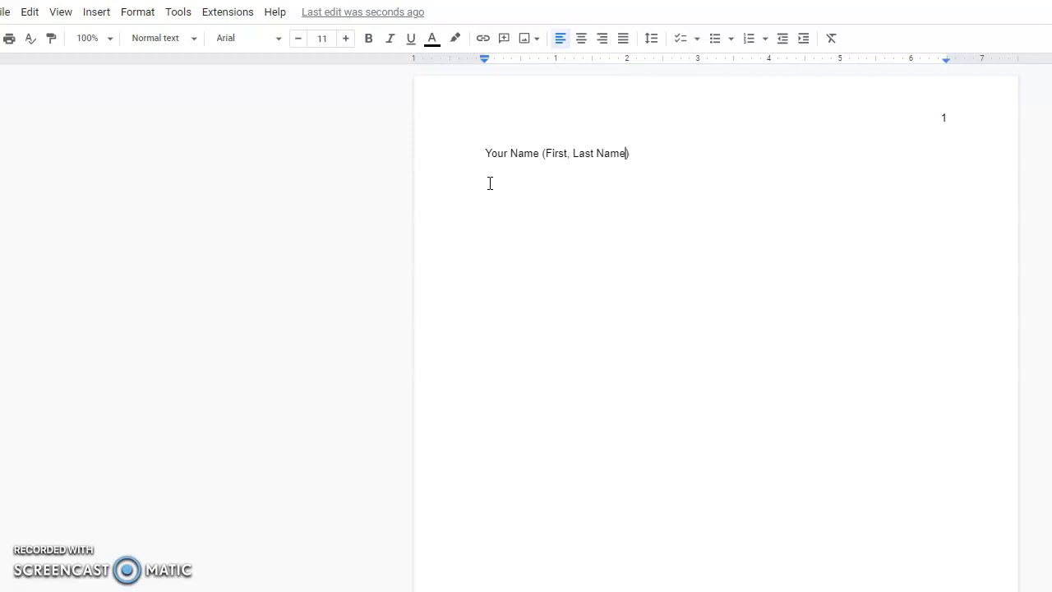
Add the teacher's name, "English Language Arts" and "February 7, 2023" as separate lines below the student name line.
left_click(490, 183)
type("Ms. Ornelas")
key("Return")
type("English Linguag")
key("BackSpace")
key("BackSpace")
key("BackSpace")
key("BackSpace")
key("BackSpace")
key("BackSpace")
type("anguage Arts")
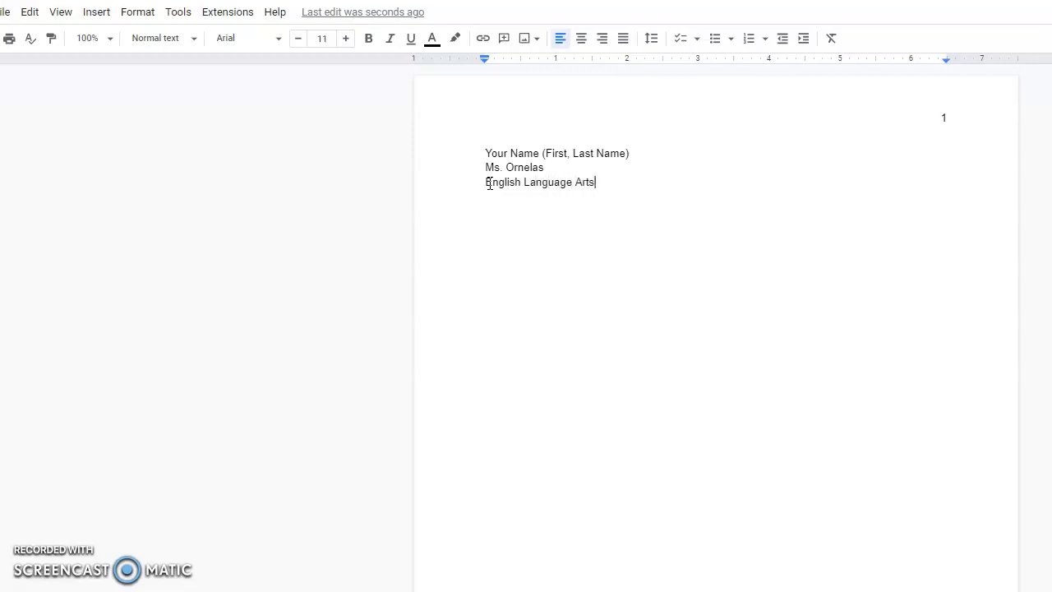
key("Return")
type("February 7, 2023")
Format all four heading lines in Times New Roman at size 12.
left_click_drag(578, 205, 466, 154)
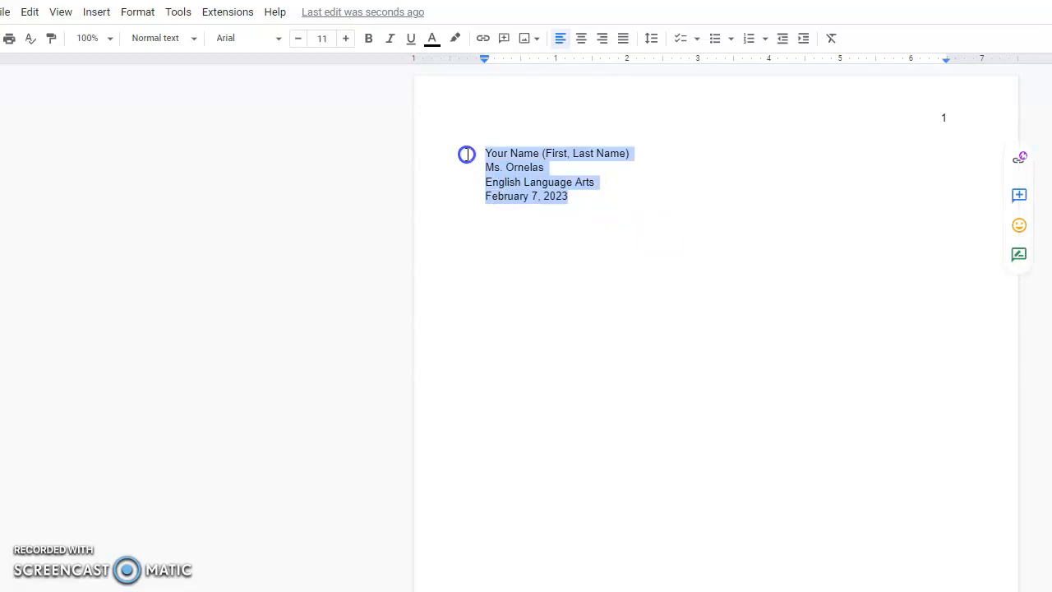
left_click(268, 39)
left_click(271, 123)
left_click(345, 38)
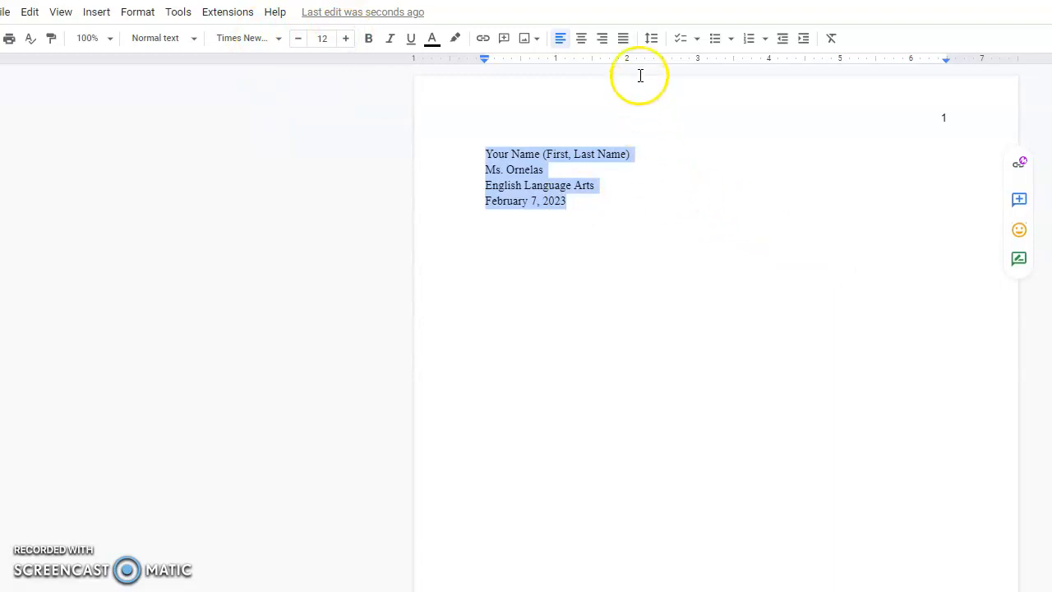
Set the line spacing of the four heading lines to double.
left_click(651, 38)
left_click(676, 115)
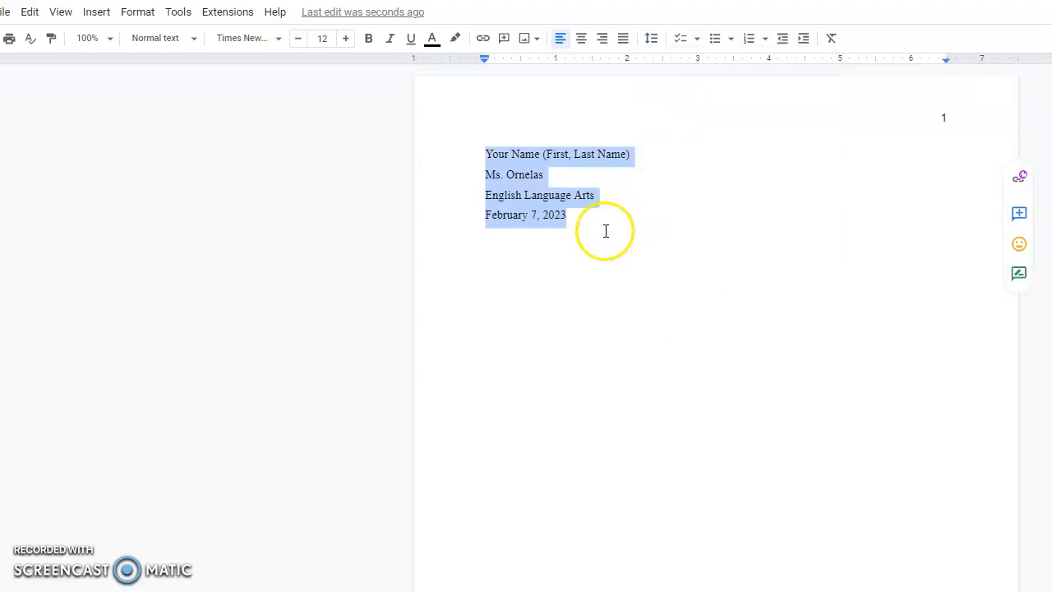
left_click(651, 38)
left_click(678, 136)
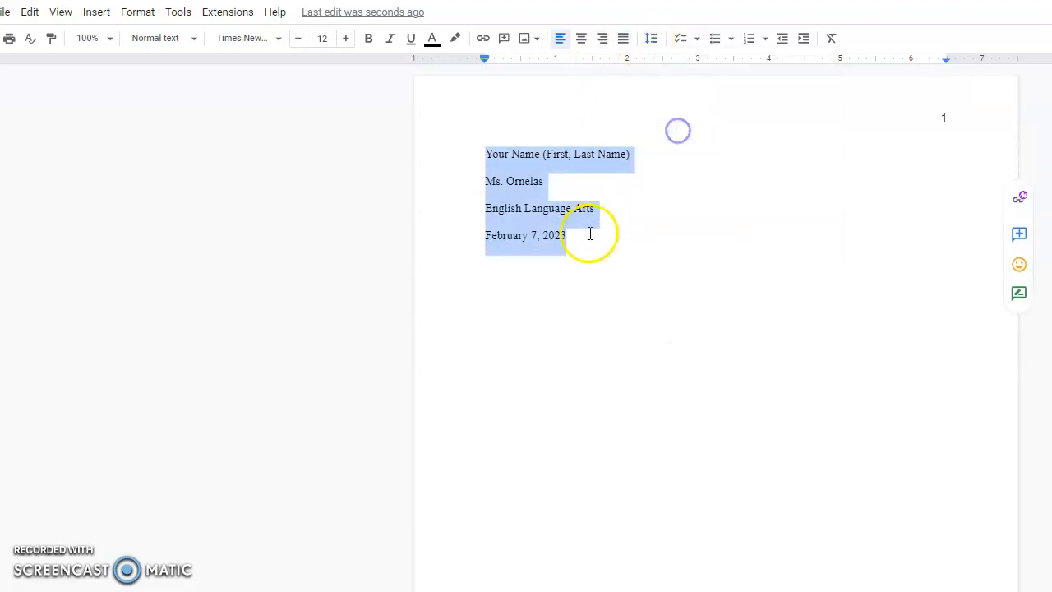
left_click(587, 234)
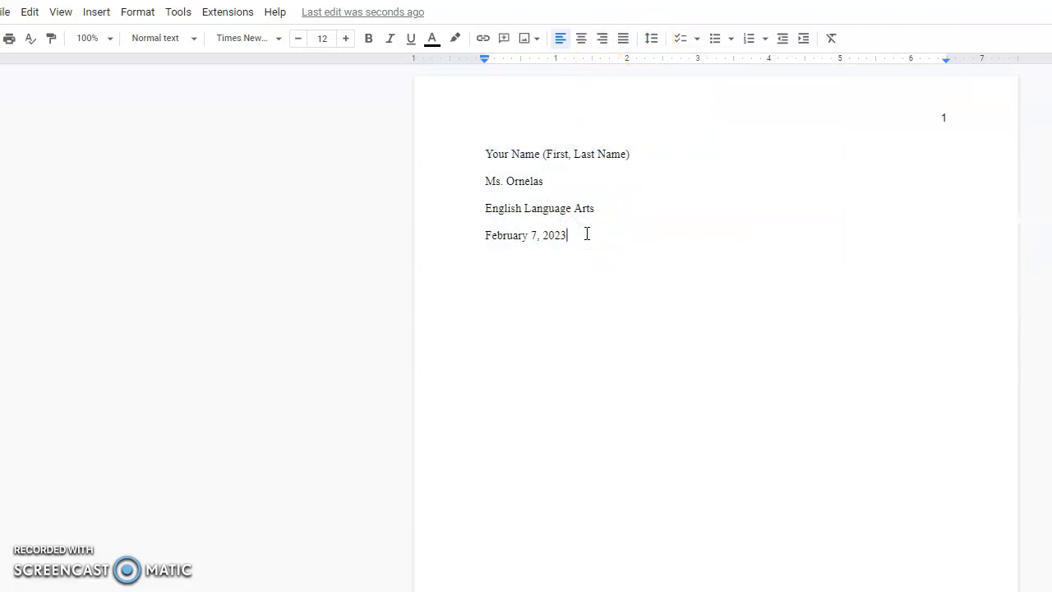
Add the centered title "Title of Your Report" on a new line below the date.
key("Return")
left_click(585, 41)
type("Title of Your Report")
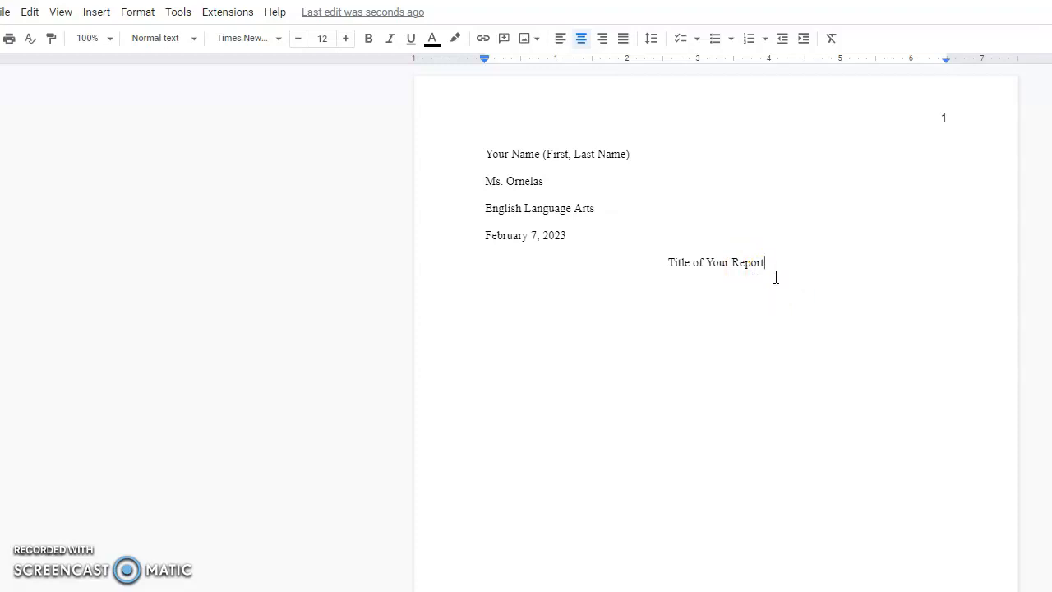
Below the title, add a left-aligned, indented paragraph reading "Now you can start writing your hook and introduction." followed by Lorem ipsum filler text.
key("Return")
left_click(560, 38)
type("Now you can start writing your")
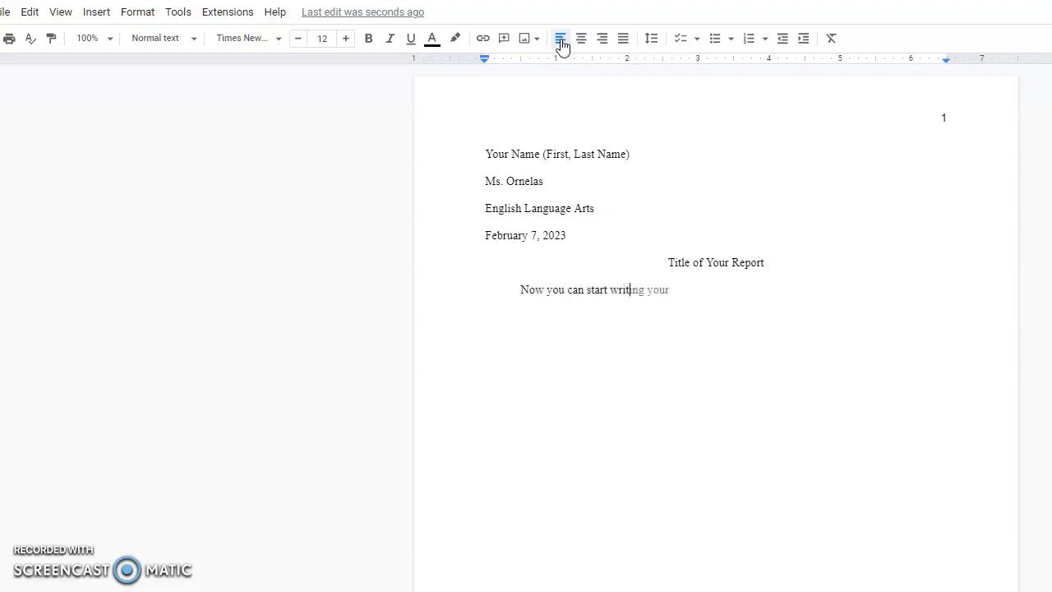
type(" hookand")
key("BackSpace")
key("BackSpace")
key("BackSpace")
type("and introduction.")
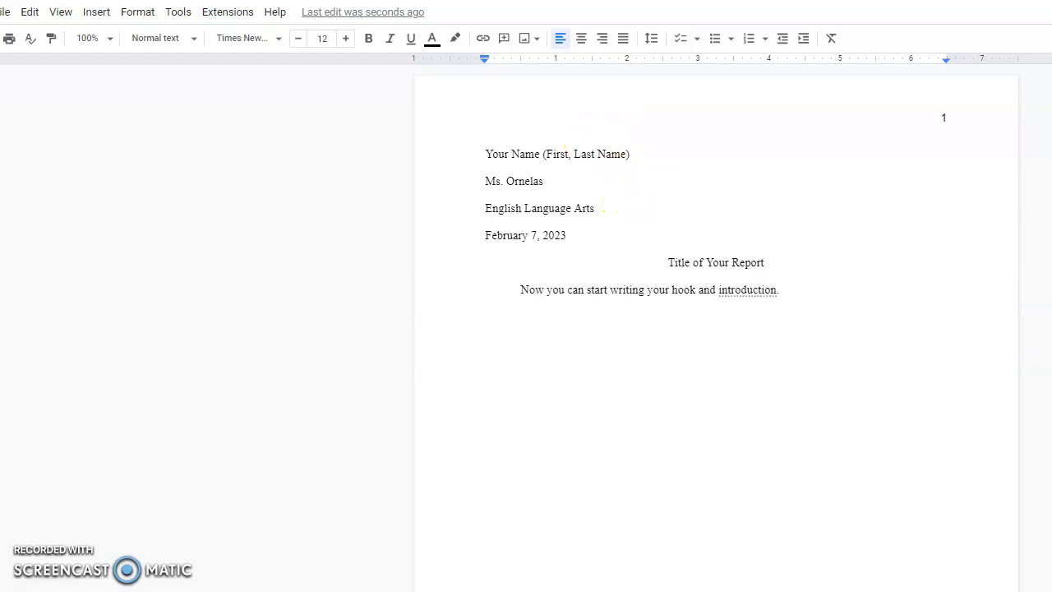
left_click(810, 291)
type("Lorem ipsum dolor sit amet, consectetuer adipiscing elit, sed diam nonummy nibh euismod tincidunt ut laoreet dolore magna aliquam erat volutpat. Ut wisi enim ad minim veniam, quis nostrud exerci tation ullamcorper suscipit lobortis nisl ut aliquip ex ea commodo consequat. Duis autem vel eum iriure dolor in hendrerit in vulputate velit esse molestie consequat, vel illum dolore eu feugiat nulla facilisis at vero eros et accumsan.")
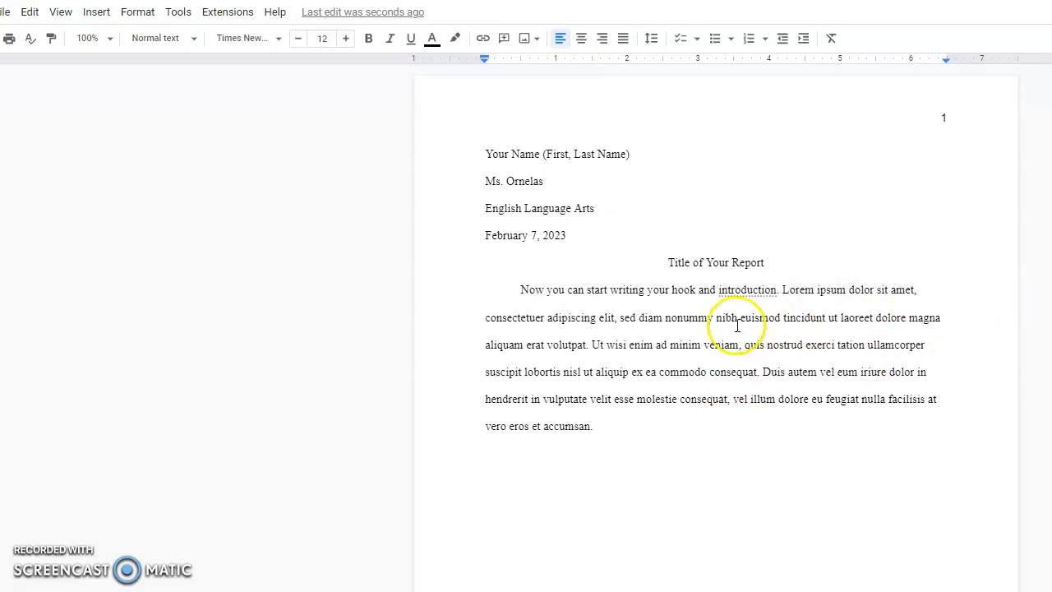
Check the line spacing and font of the body paragraph.
left_click_drag(734, 423, 503, 282)
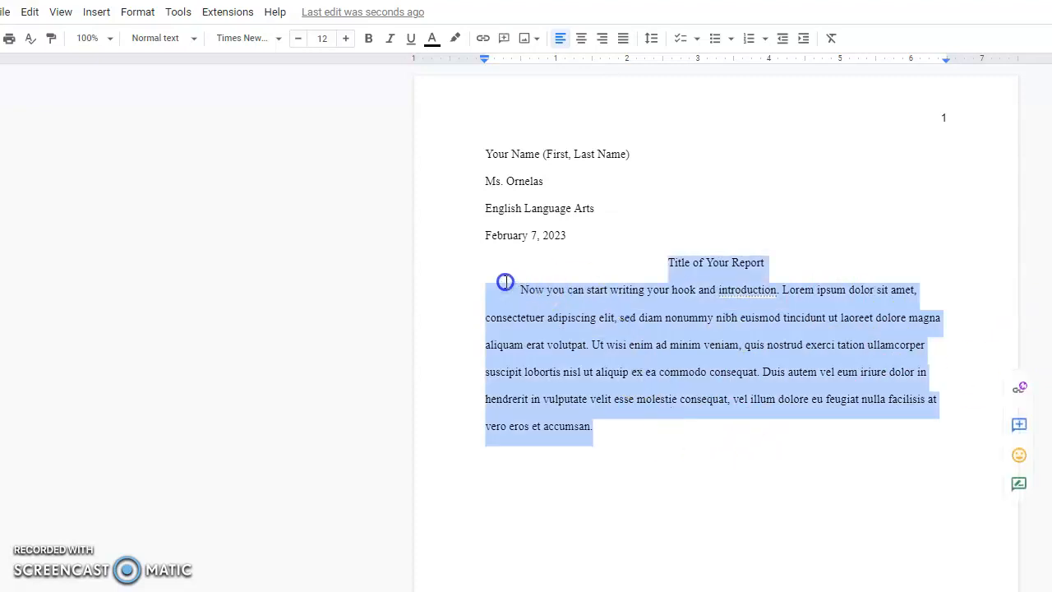
left_click(652, 37)
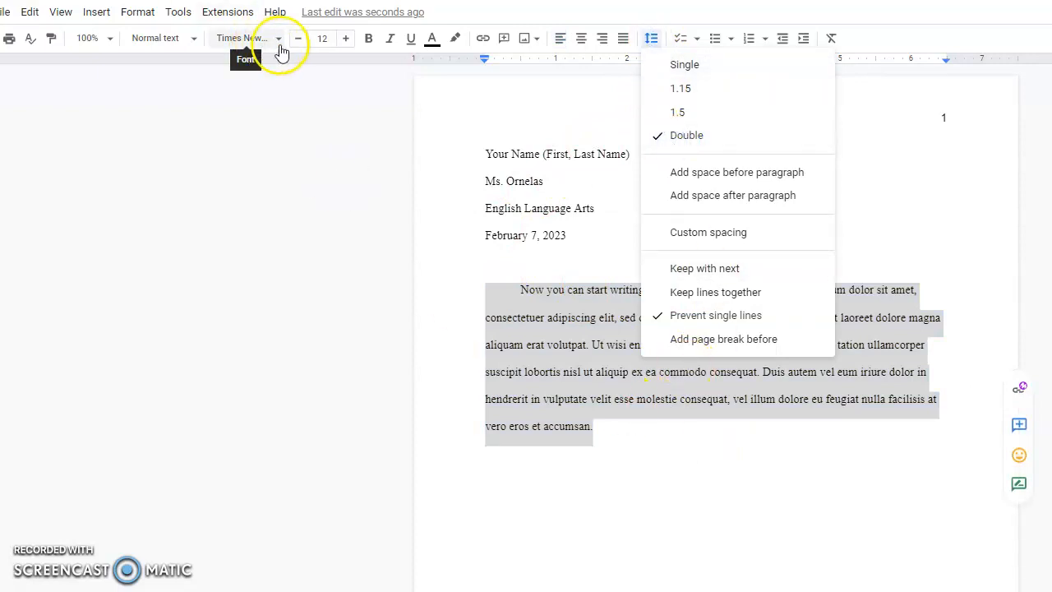
left_click(602, 400)
left_click(809, 511)
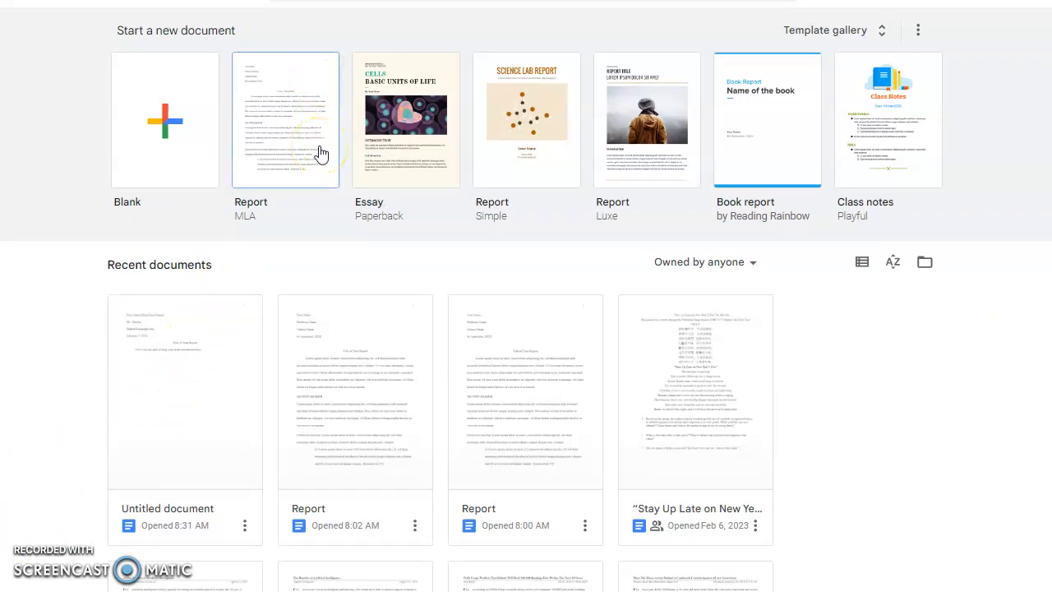
Create a new document from the MLA Report template and look through its pages.
left_click(244, 234)
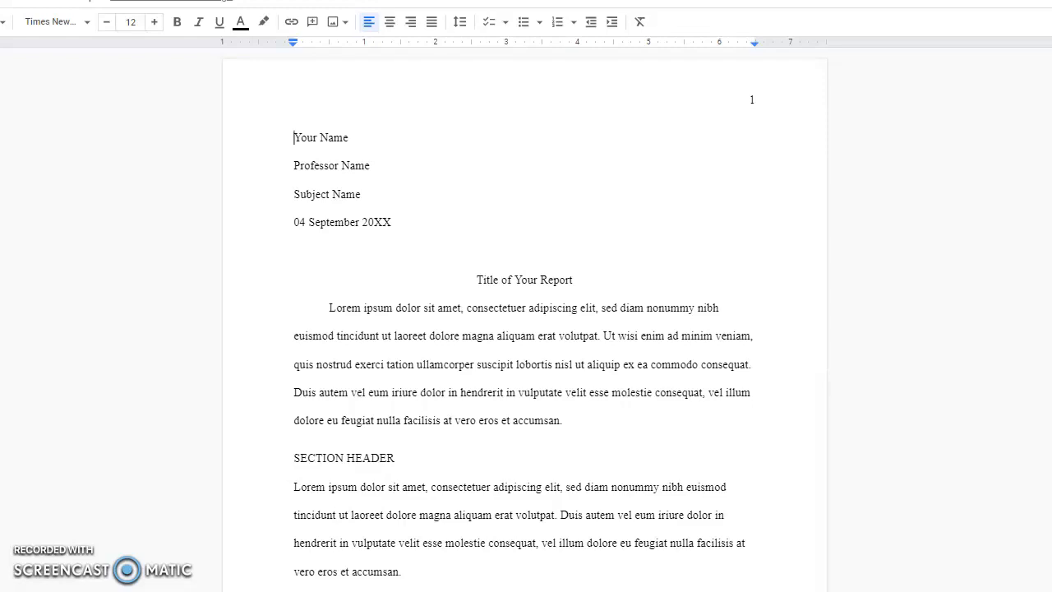
scroll(525, 316, "down", 12)
scroll(524, 316, "down", 5)
scroll(524, 316, "up", 10)
scroll(524, 316, "up", 3)
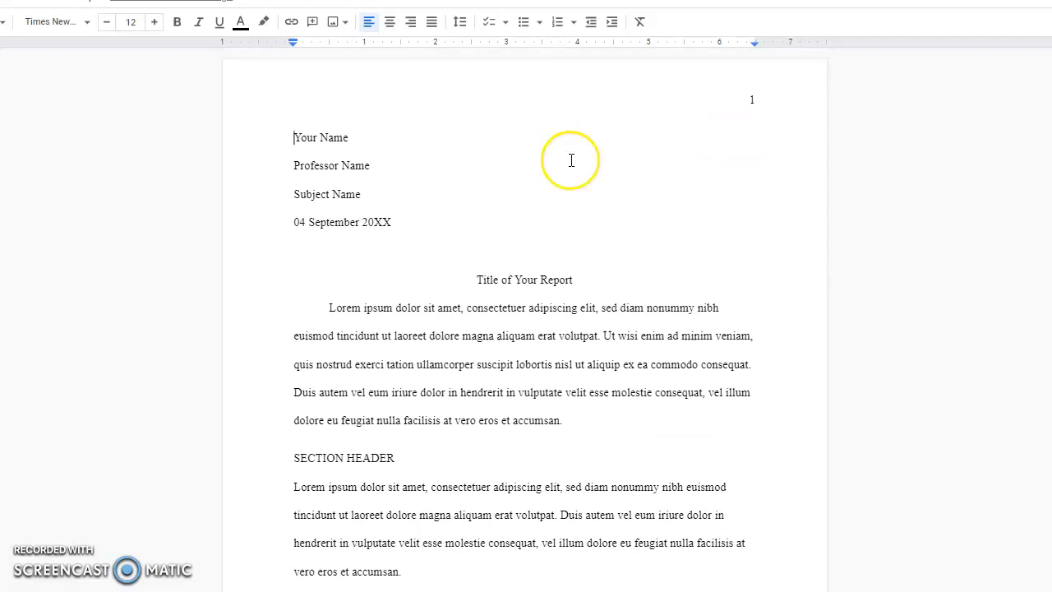
left_click_drag(293, 136, 409, 223)
left_click_drag(760, 103, 727, 106)
left_click(545, 333)
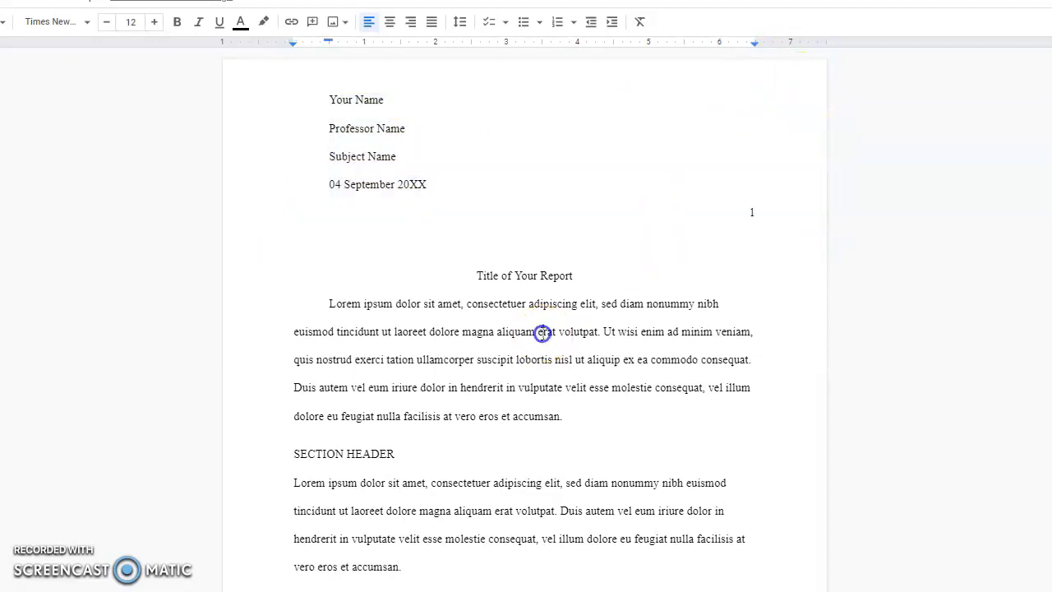
key("ctrl+z")
Examine the title and the first body paragraph of the MLA template.
left_click(463, 329)
left_click_drag(458, 275, 592, 279)
left_click_drag(322, 310, 581, 420)
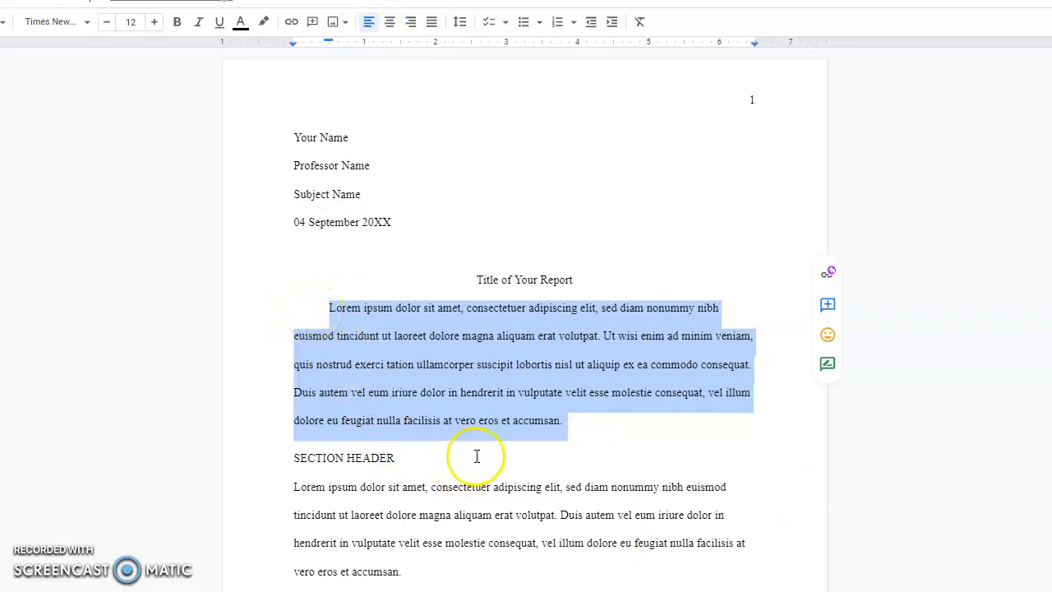
left_click(394, 330)
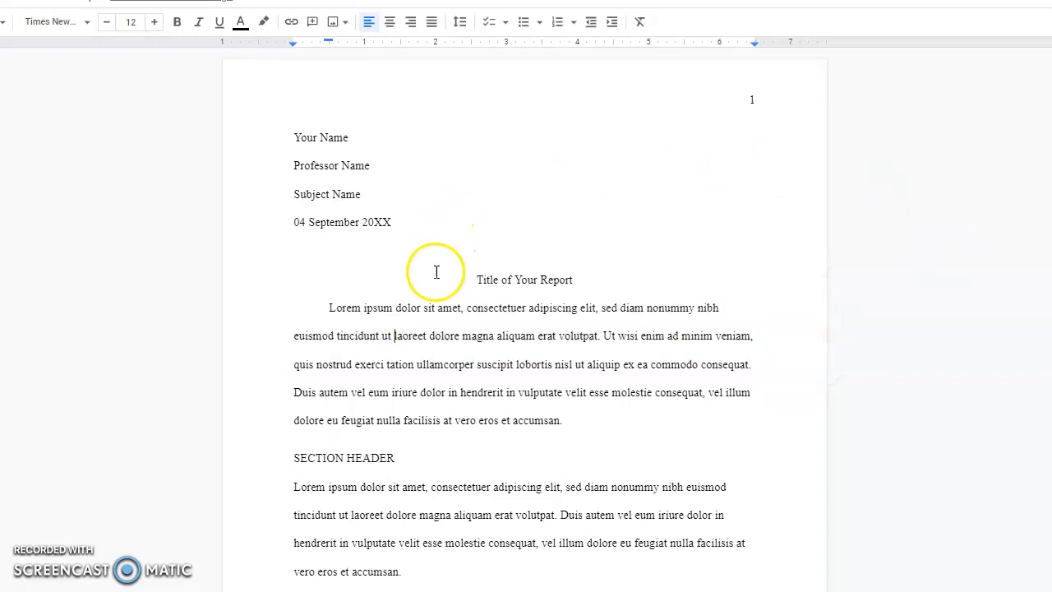